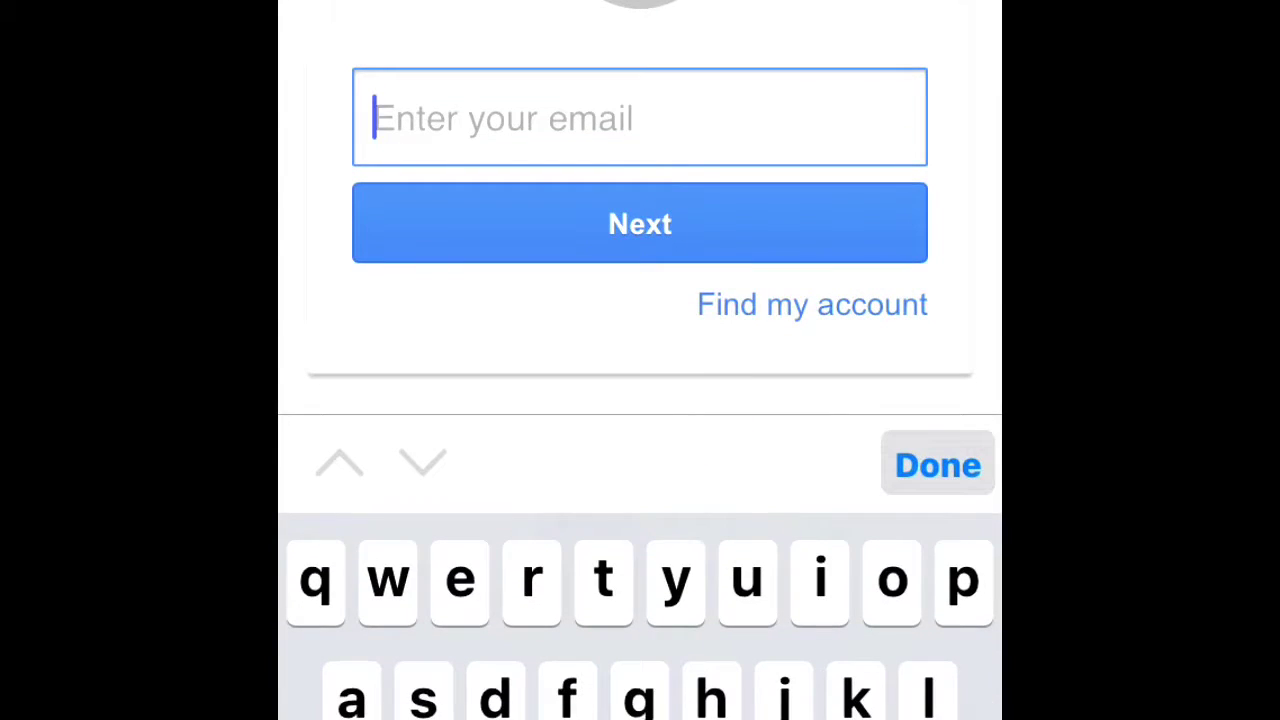
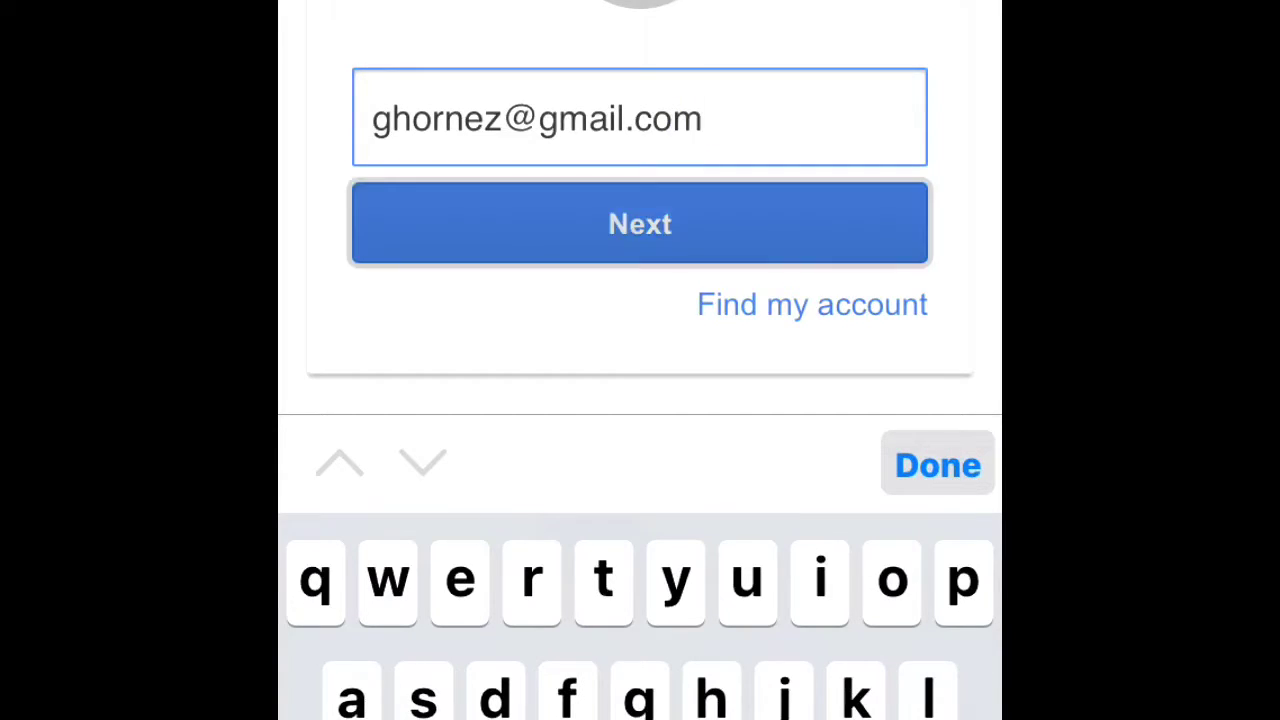
key("Return")
left_click(705, 203)
key("BackSpace")
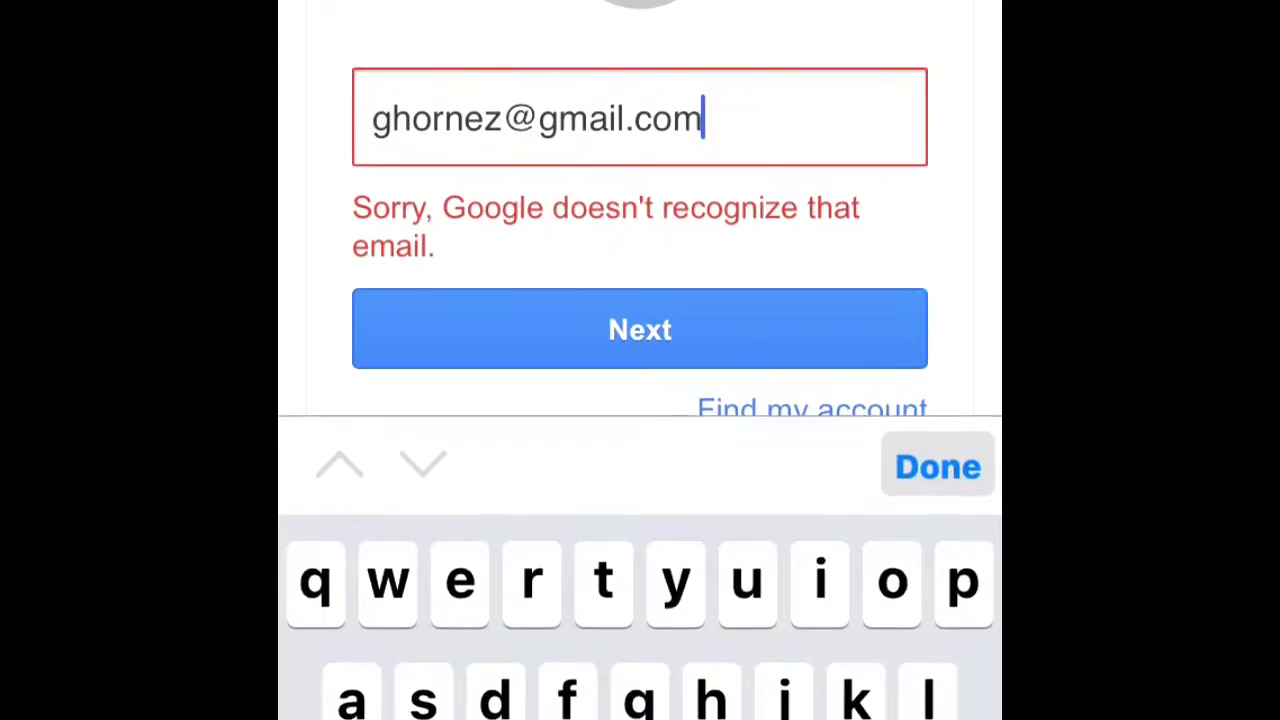
key("BackSpace")
key("BackSpace")
key("BackSpace")
key("BackSpace")
key("BackSpace")
key("BackSpace")
key("BackSpace")
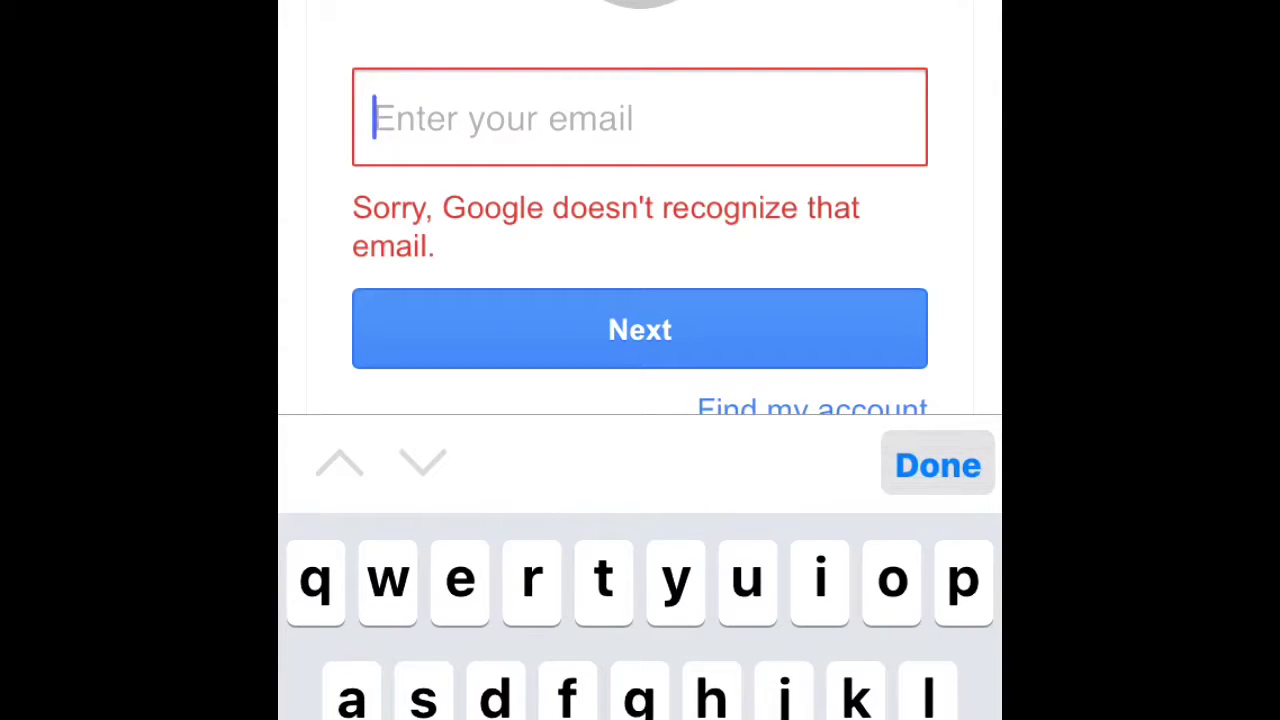
- Hide the keyboard and start adding the Squid Kid Google account
left_click(938, 465)
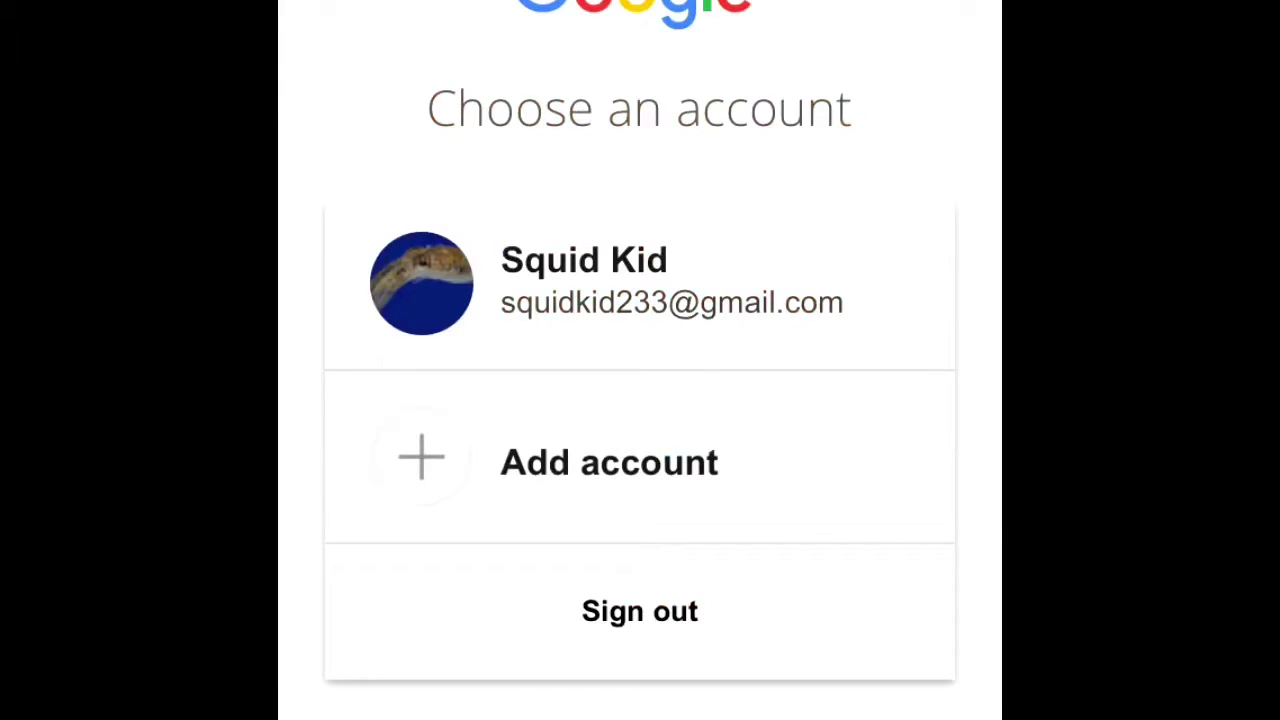
left_click(609, 462)
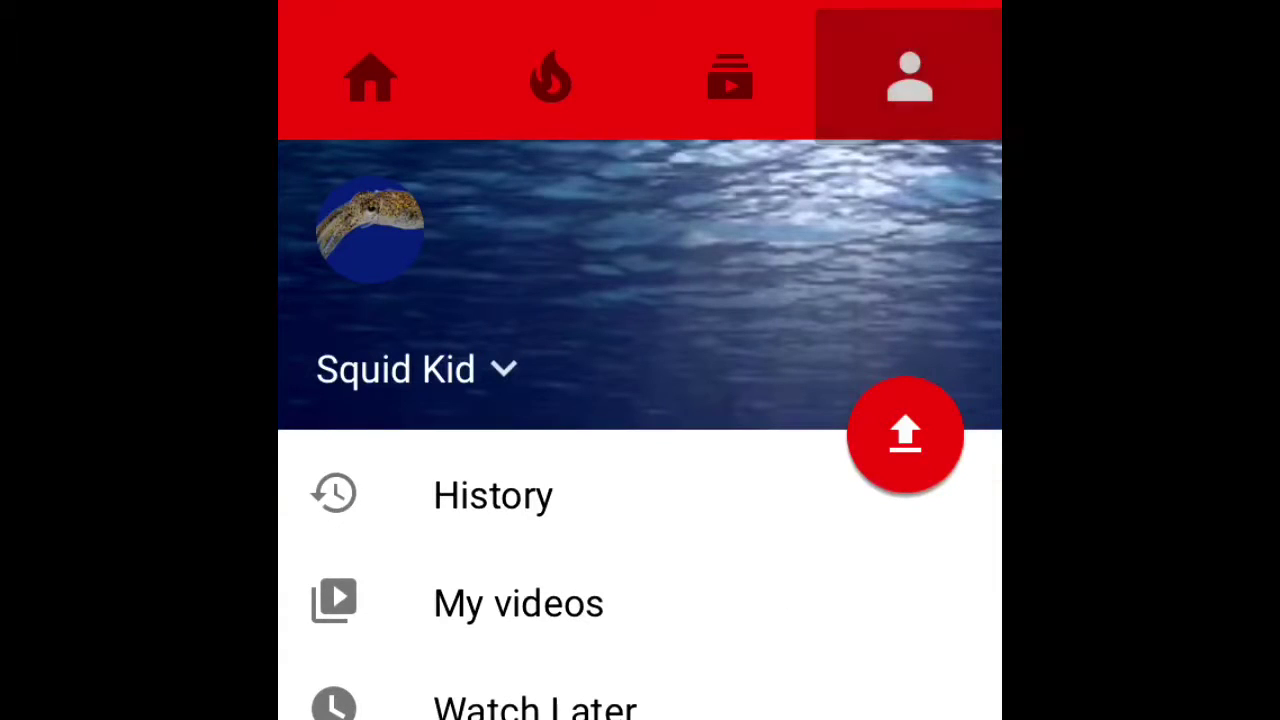
- Scroll the account menu down and back up to reach the channel-name dropdown
scroll(640, 400, "down", 3)
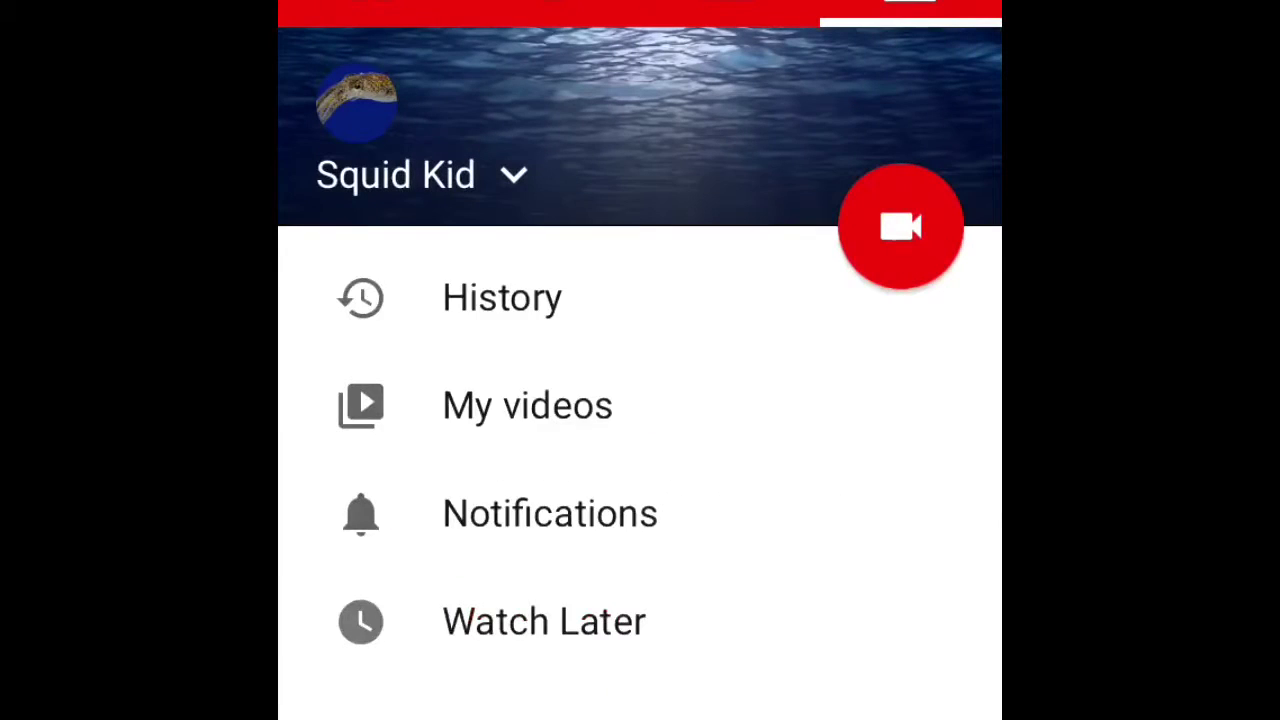
scroll(640, 470, "down", 2)
scroll(640, 470, "up", 2)
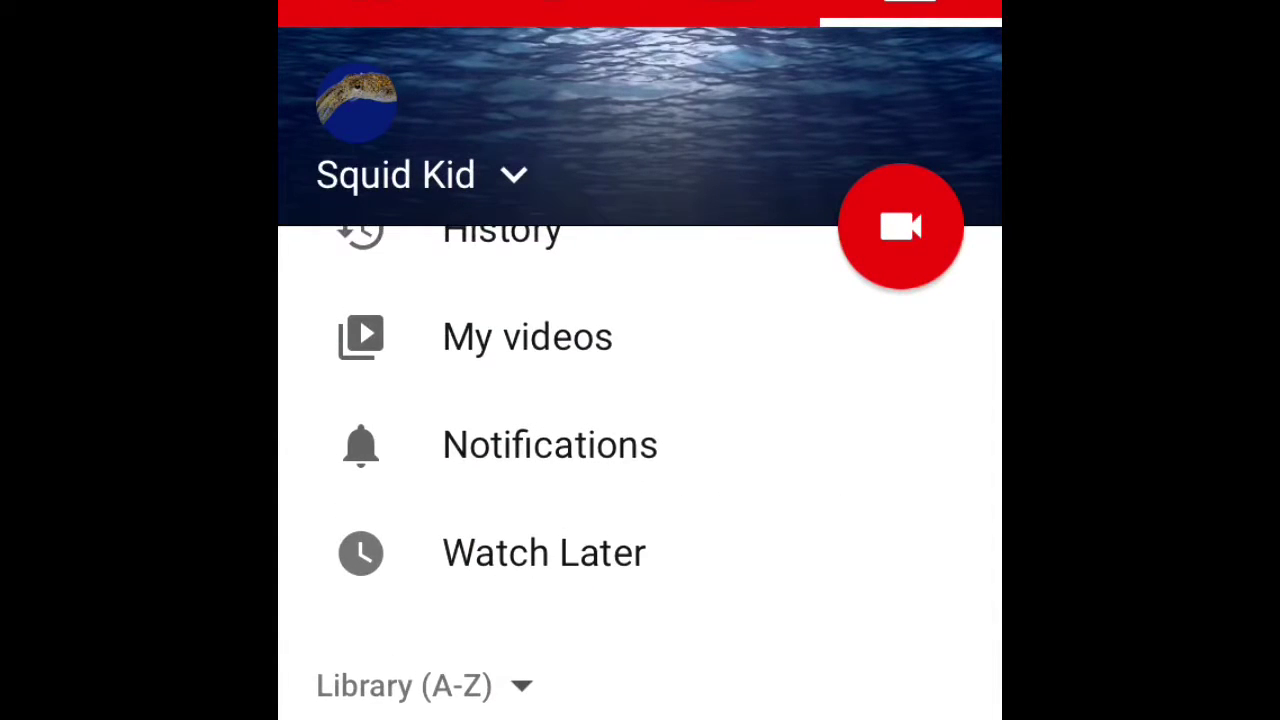
scroll(640, 470, "up", 2)
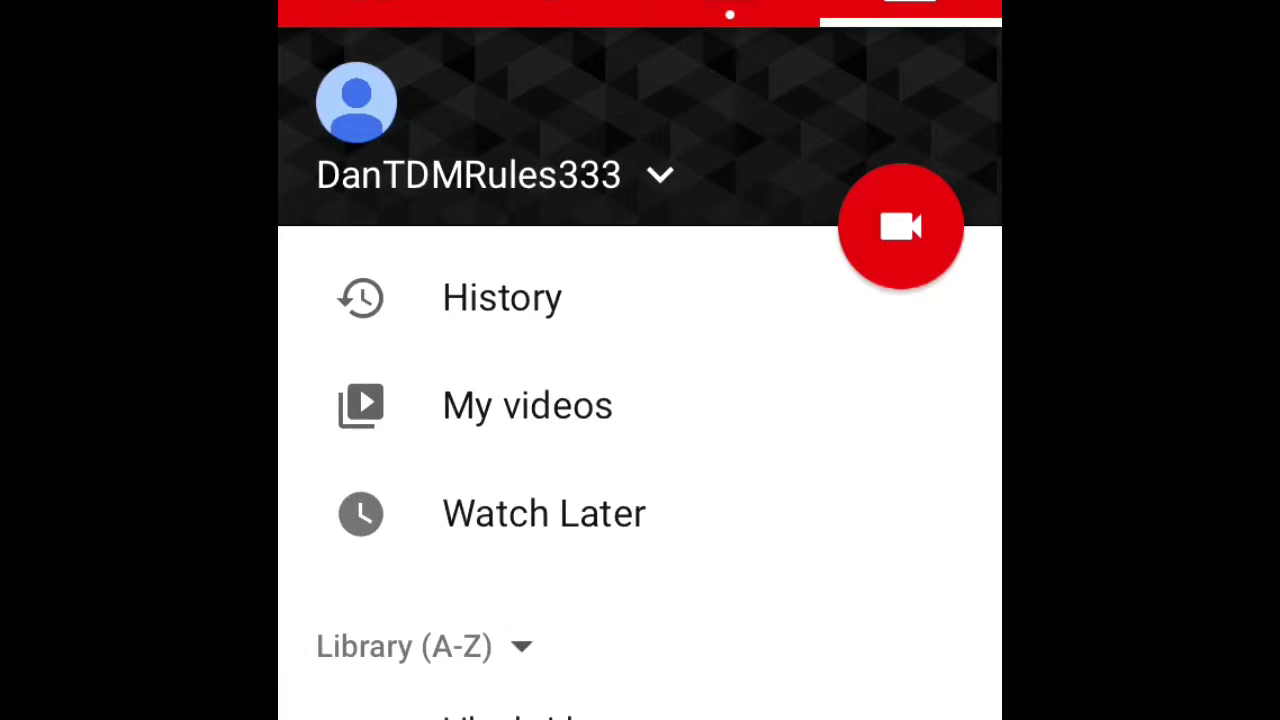
- Scroll the uploads list to locate the in-progress 'Hi' upload
scroll(640, 470, "down", 2)
scroll(640, 470, "up", 2)
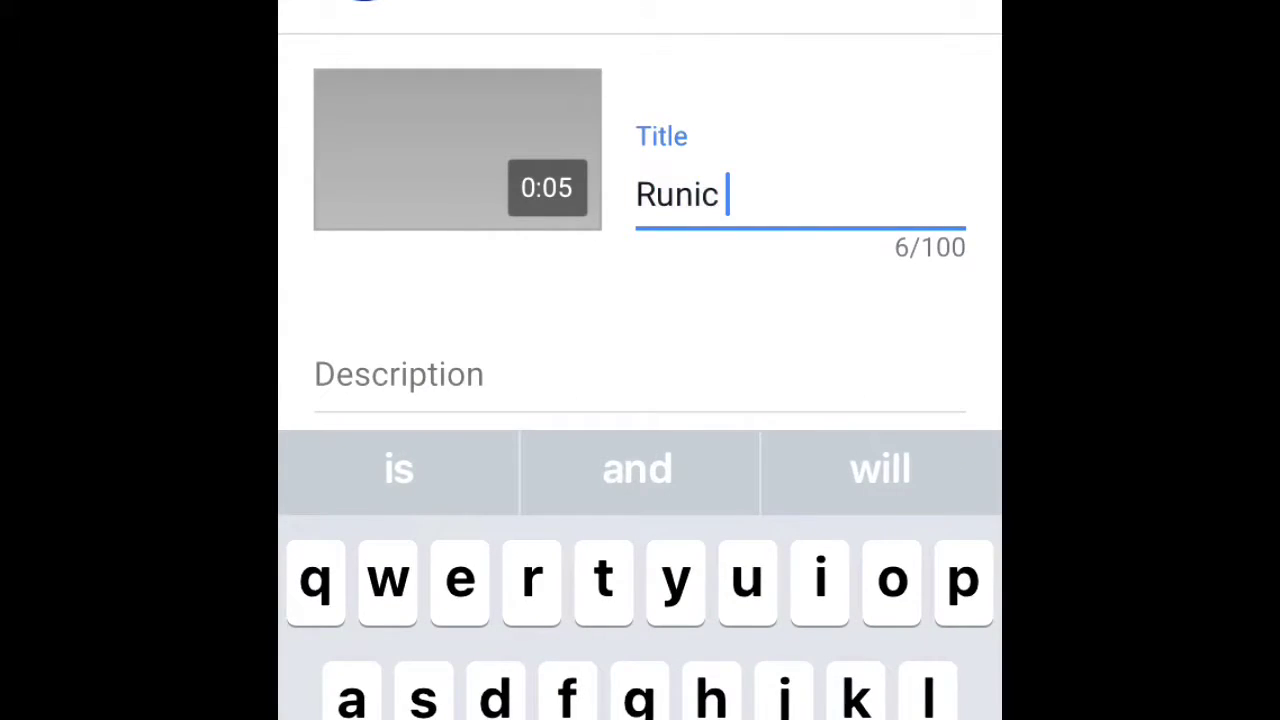
- Fix the title to 'Rubix cube!' and enter 'Rubix cube' as the description
key("BackSpace")
key("BackSpace")
key("BackSpace")
key("BackSpace")
type("ubix cube!")
key("Return")
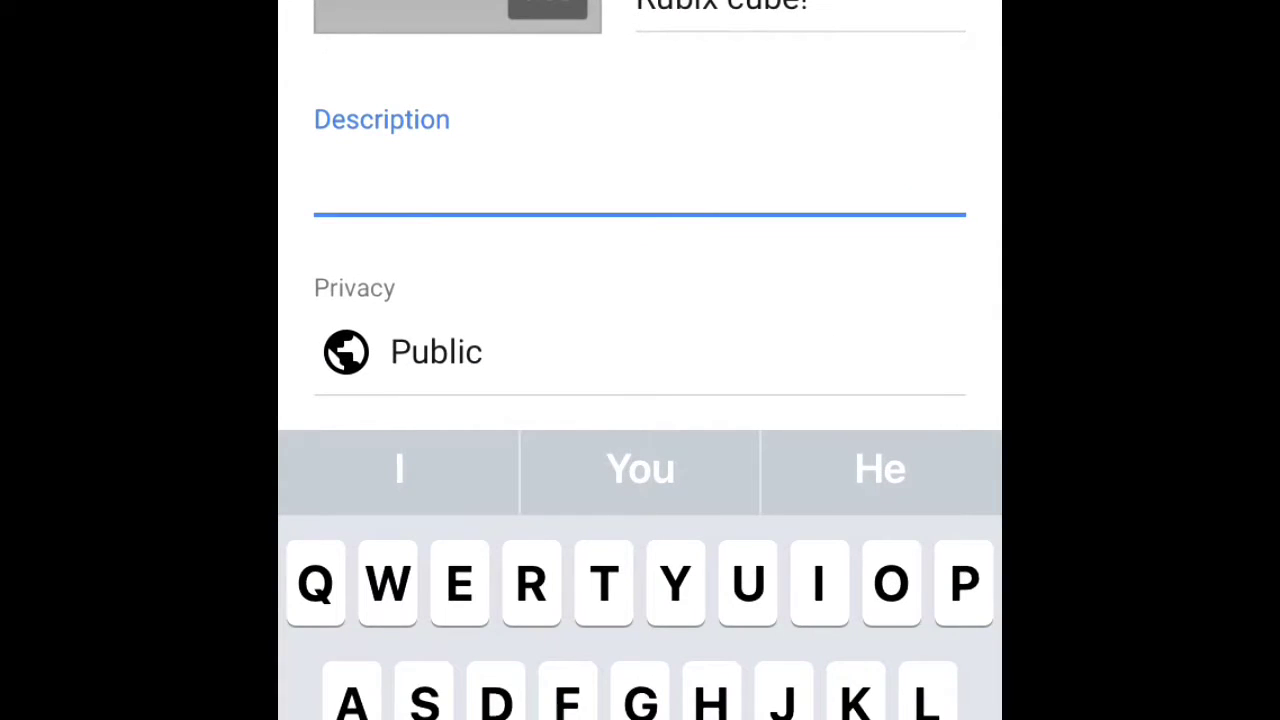
type("Rubix cube")
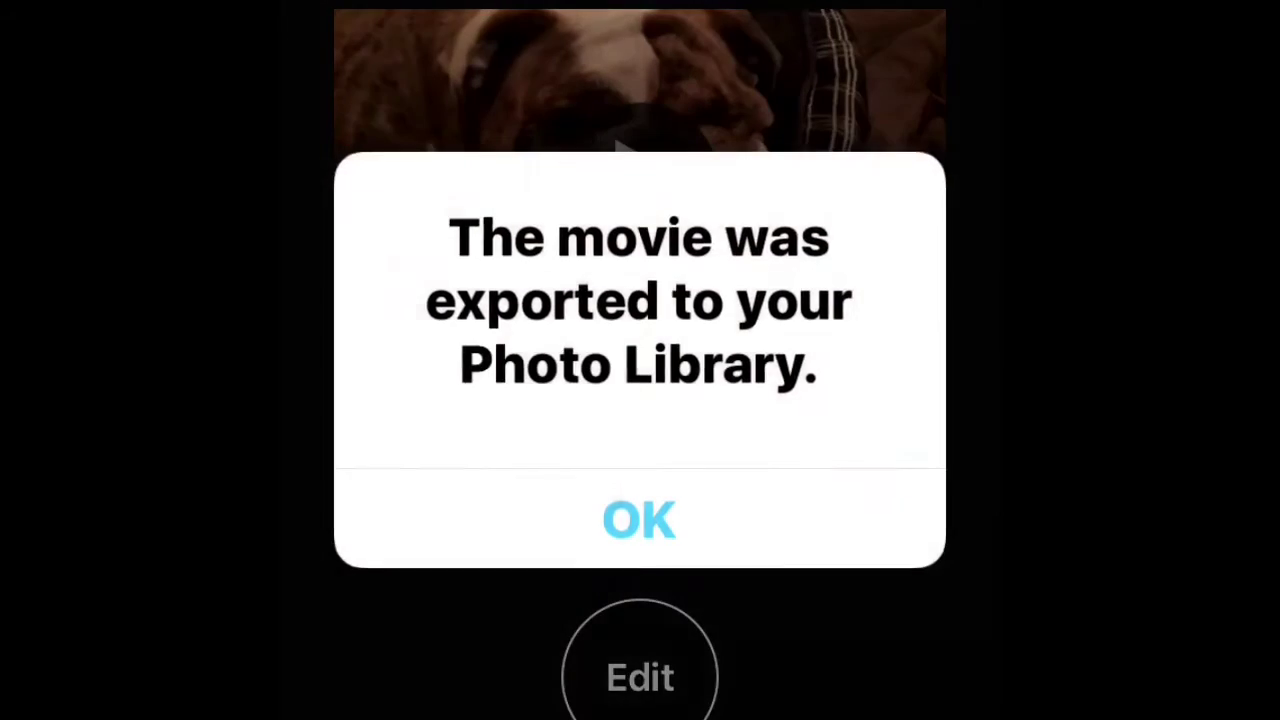
- Dismiss the notice that My Movie 20 has finished exporting
left_click(640, 517)
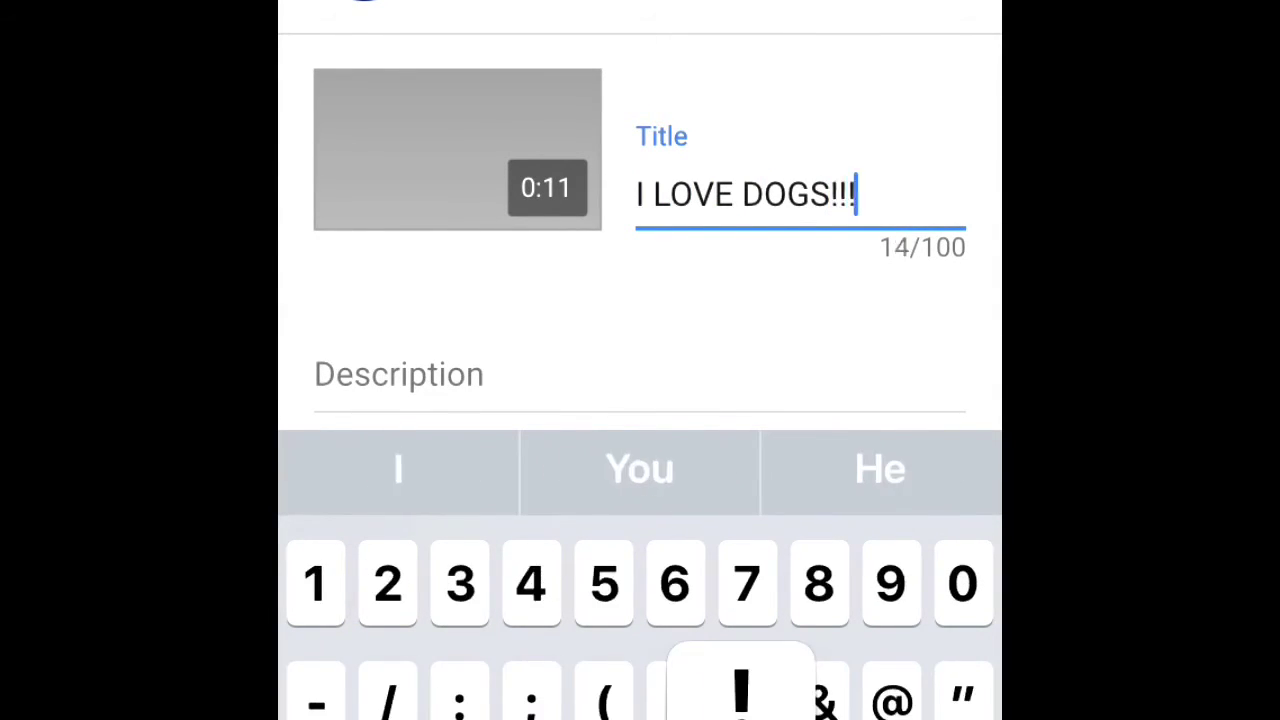
key("Return")
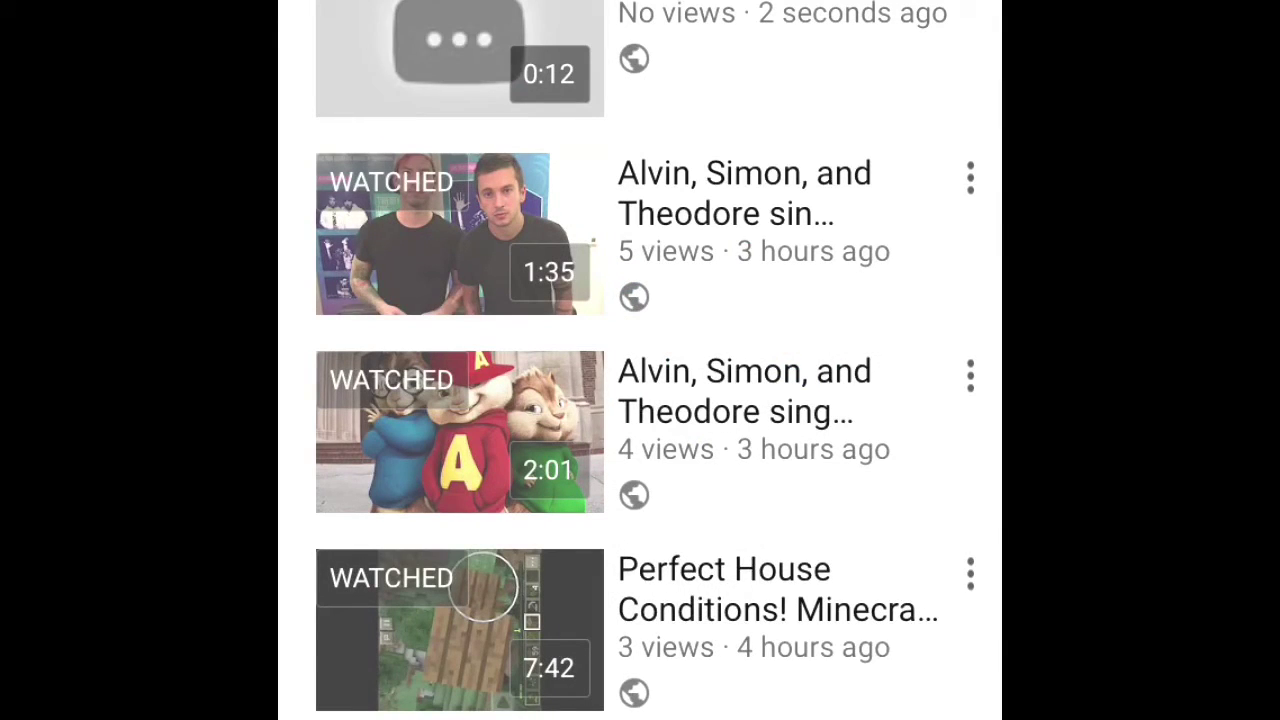
- Once 'I LOVE DOGS!!!' finishes uploading, go back to the Squid Kid account page
key("Escape")
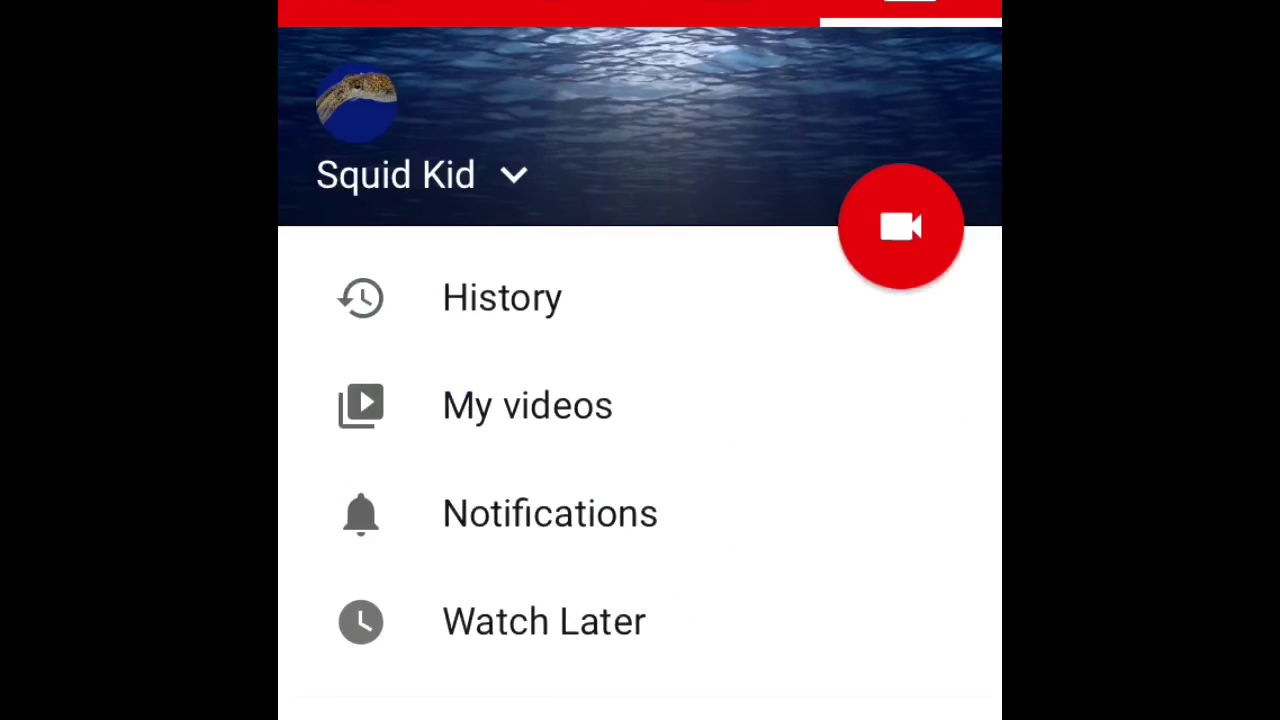